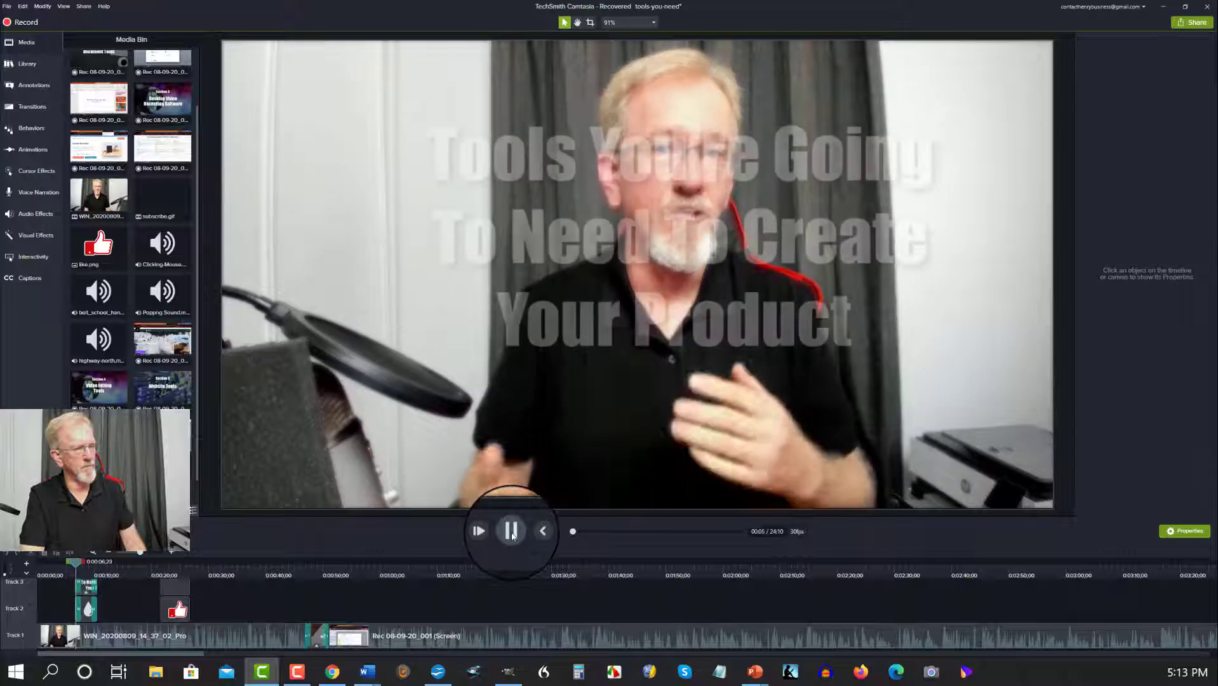
Pause playback at about 8 seconds and try a Blur annotation stretched over the whole video frame.
{"action": "left_click", "coordinate": [512, 532]}
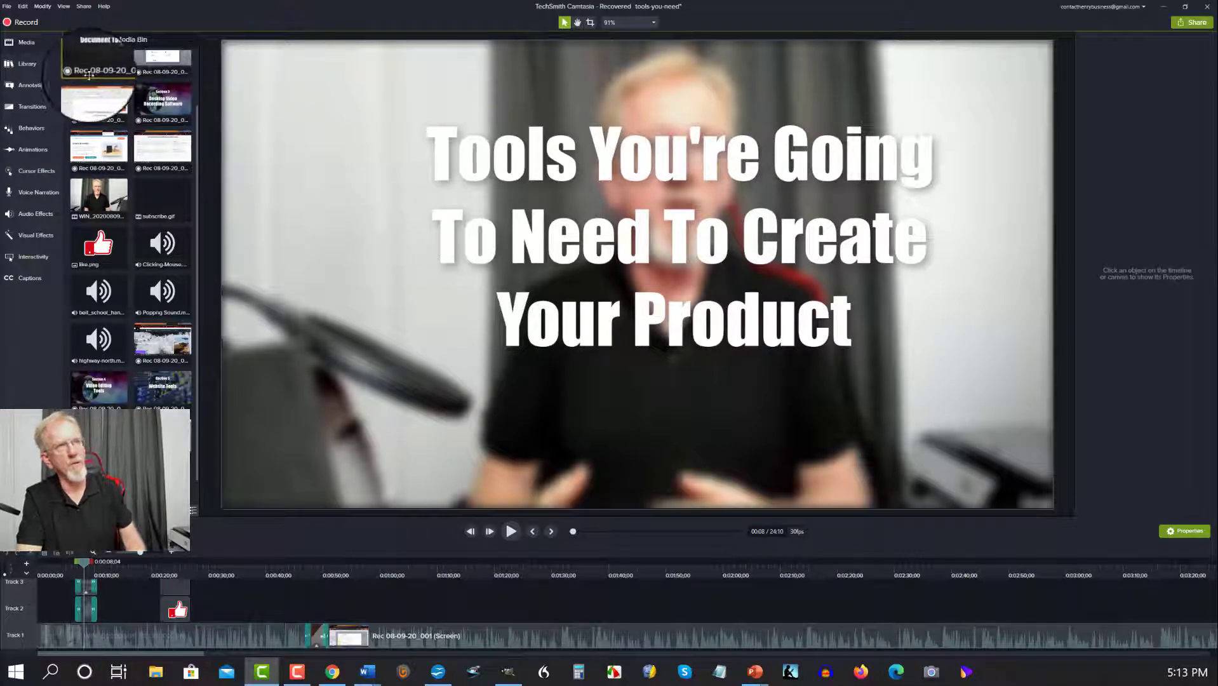
{"action": "left_click", "coordinate": [35, 87]}
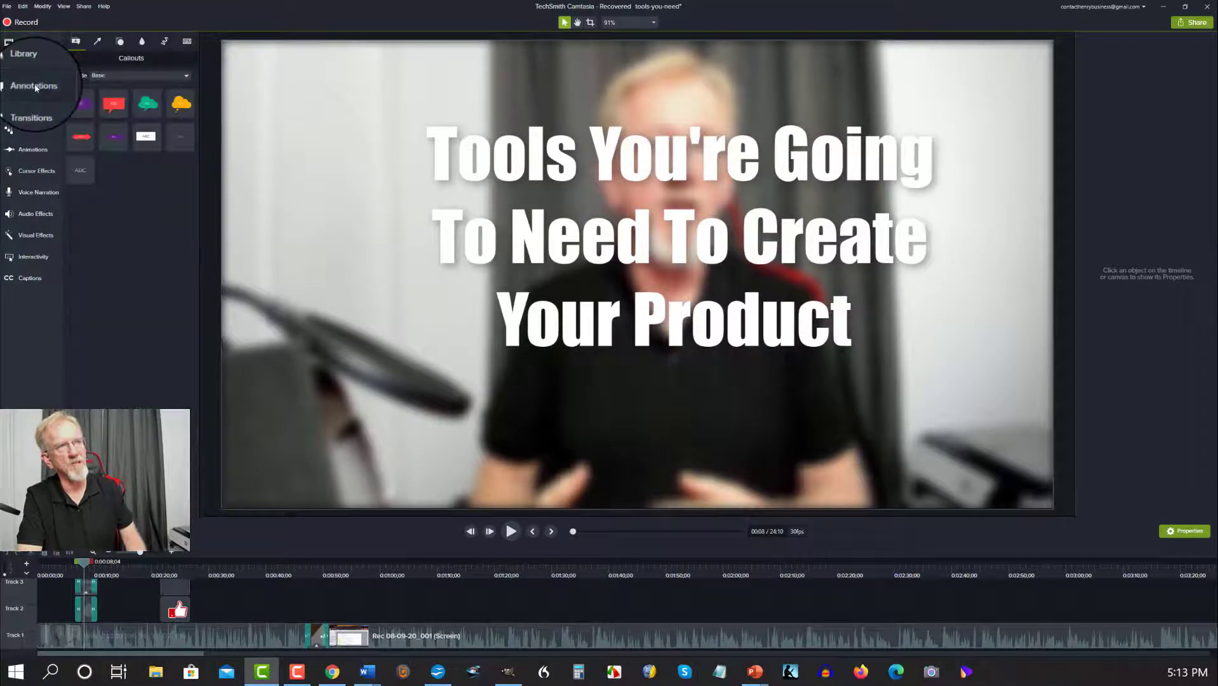
{"action": "left_click", "coordinate": [142, 43]}
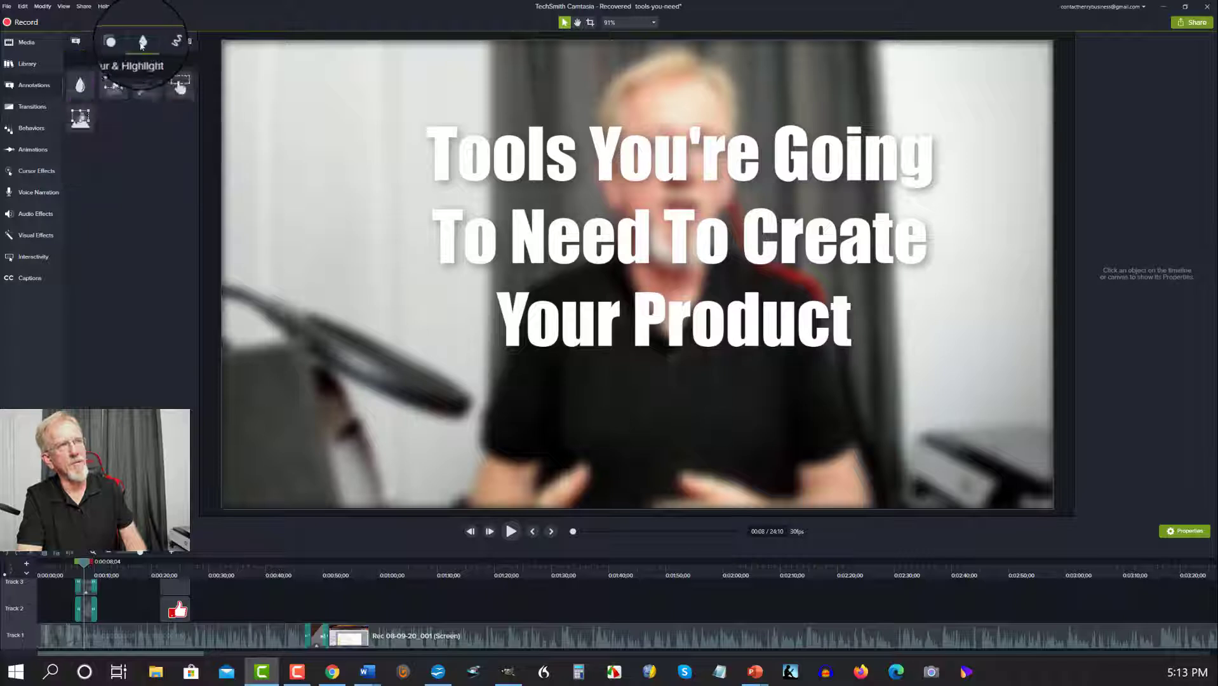
{"action": "mouse_move", "coordinate": [76, 85]}
{"action": "left_mouse_down"}
{"action": "mouse_move", "coordinate": [120, 82]}
{"action": "mouse_move", "coordinate": [351, 156]}
{"action": "mouse_move", "coordinate": [304, 89]}
{"action": "mouse_move", "coordinate": [431, 164]}
{"action": "mouse_move", "coordinate": [424, 147]}
{"action": "mouse_move", "coordinate": [508, 239]}
{"action": "mouse_move", "coordinate": [730, 330]}
{"action": "mouse_move", "coordinate": [928, 466]}
{"action": "mouse_move", "coordinate": [1067, 506]}
{"action": "mouse_move", "coordinate": [1054, 508]}
{"action": "left_mouse_up"}
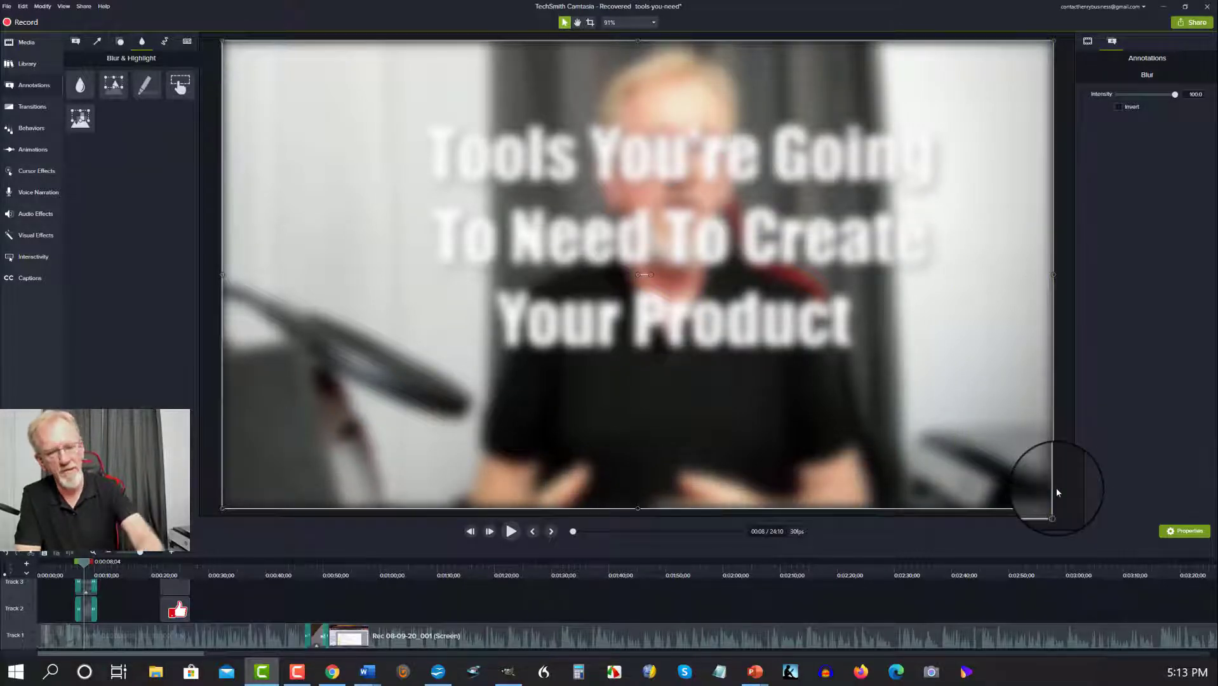
{"action": "left_click", "coordinate": [1057, 492]}
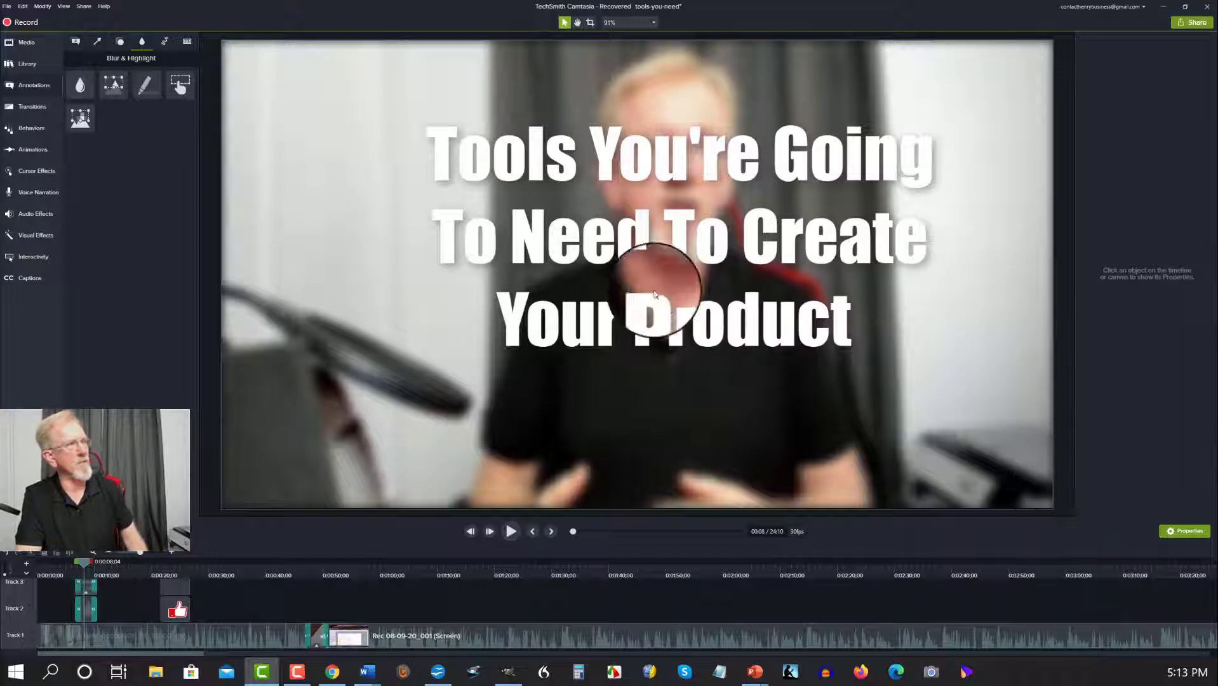
Place a plain ABC text callout over the upper part of the video and set its font to Impact.
{"action": "left_click", "coordinate": [76, 42]}
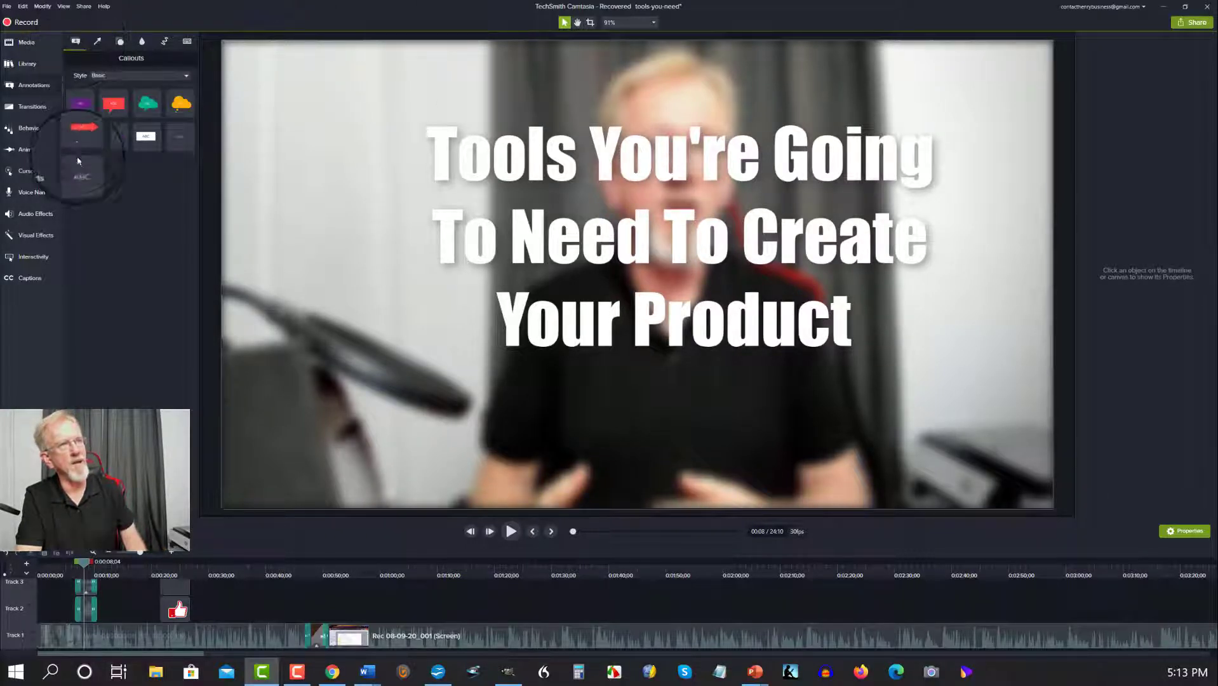
{"action": "left_click_drag", "start_coordinate": [78, 175], "coordinate": [414, 216]}
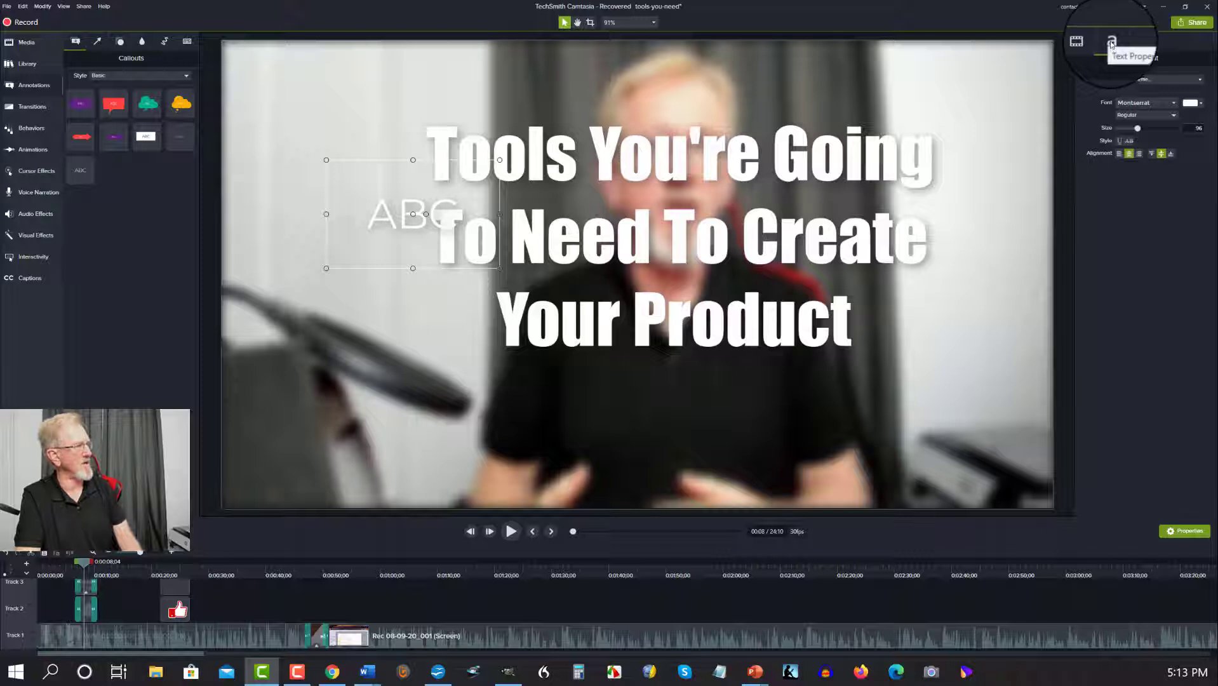
{"action": "left_click", "coordinate": [1174, 103]}
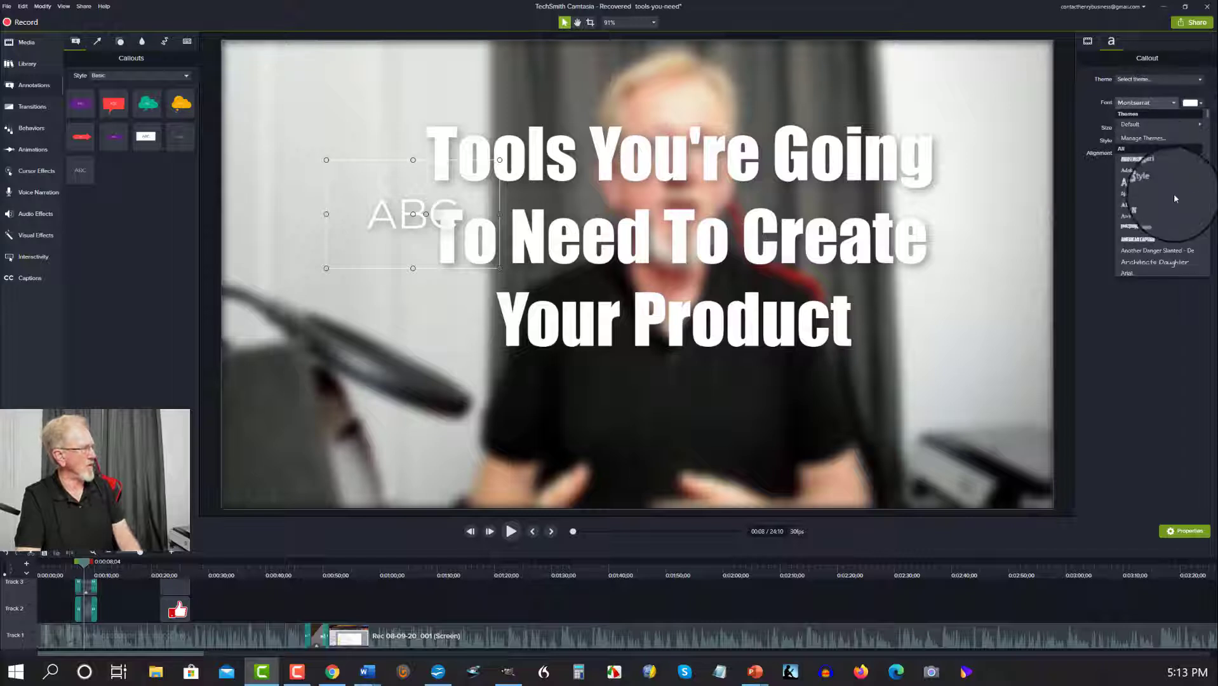
{"action": "scroll", "coordinate": [1158, 188], "scroll_direction": "down", "scroll_amount": 5}
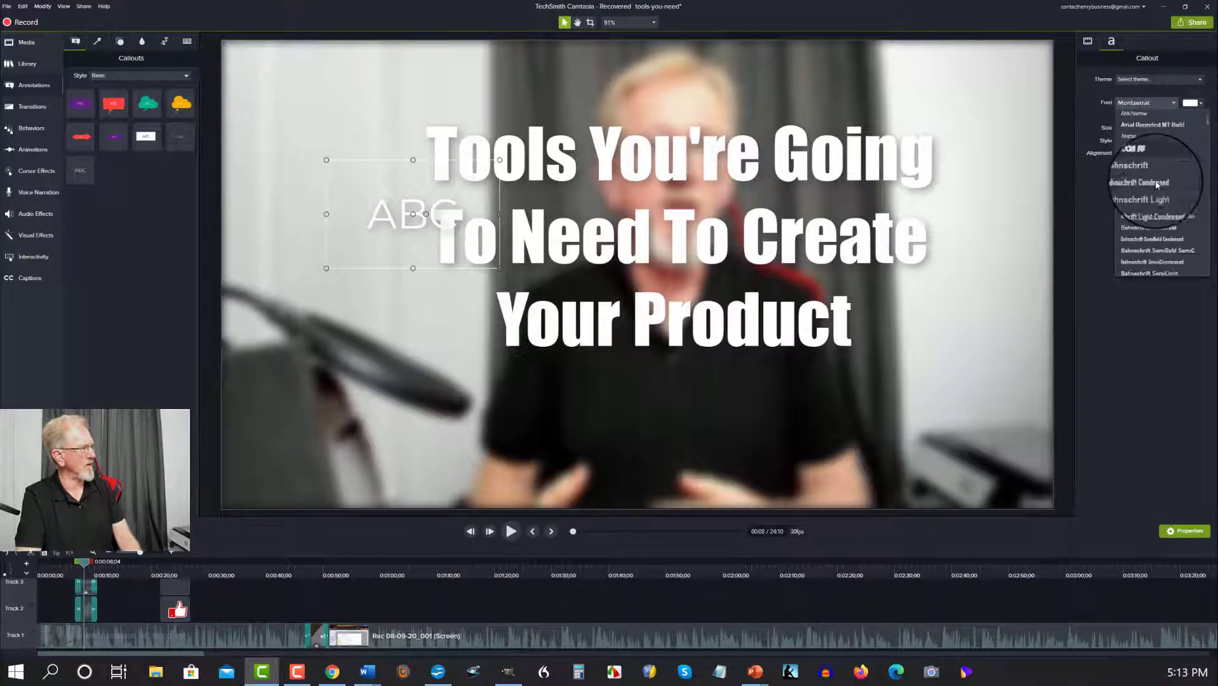
{"action": "scroll", "coordinate": [1157, 185], "scroll_direction": "down", "scroll_amount": 3}
{"action": "scroll", "coordinate": [1150, 187], "scroll_direction": "down", "scroll_amount": 8}
{"action": "scroll", "coordinate": [1147, 183], "scroll_direction": "down", "scroll_amount": 6}
{"action": "scroll", "coordinate": [1145, 187], "scroll_direction": "down", "scroll_amount": 8}
{"action": "scroll", "coordinate": [1144, 188], "scroll_direction": "down", "scroll_amount": 8}
{"action": "scroll", "coordinate": [1142, 187], "scroll_direction": "down", "scroll_amount": 4}
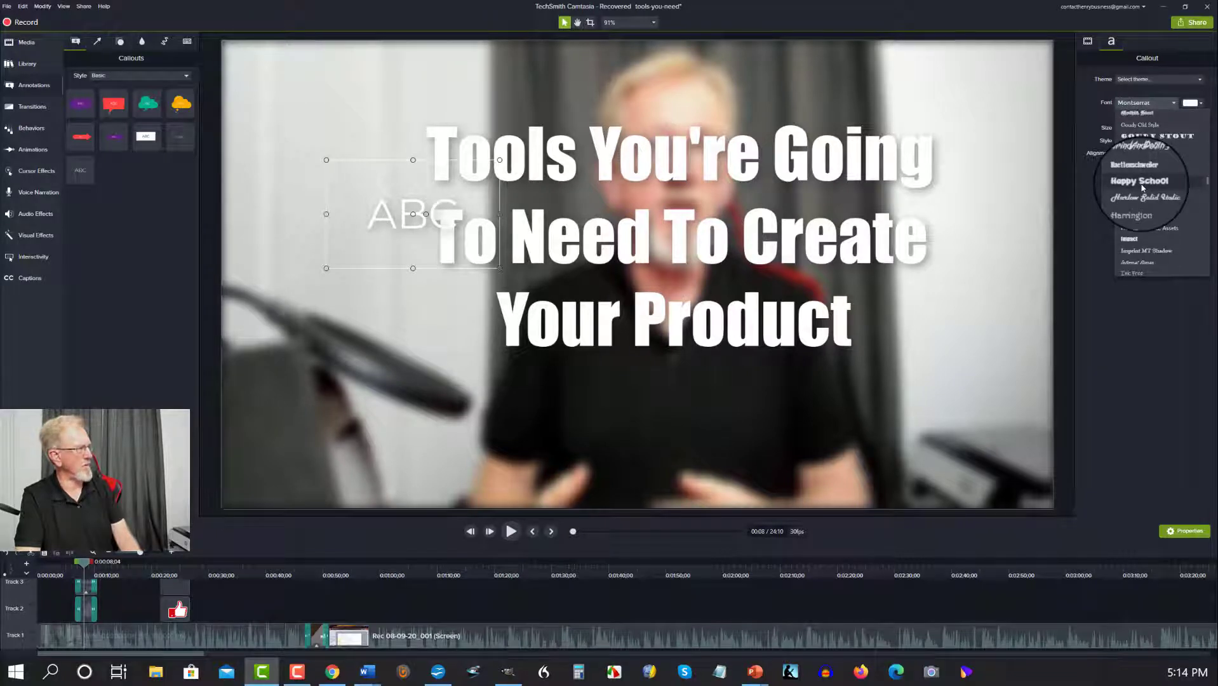
{"action": "left_click", "coordinate": [1129, 239]}
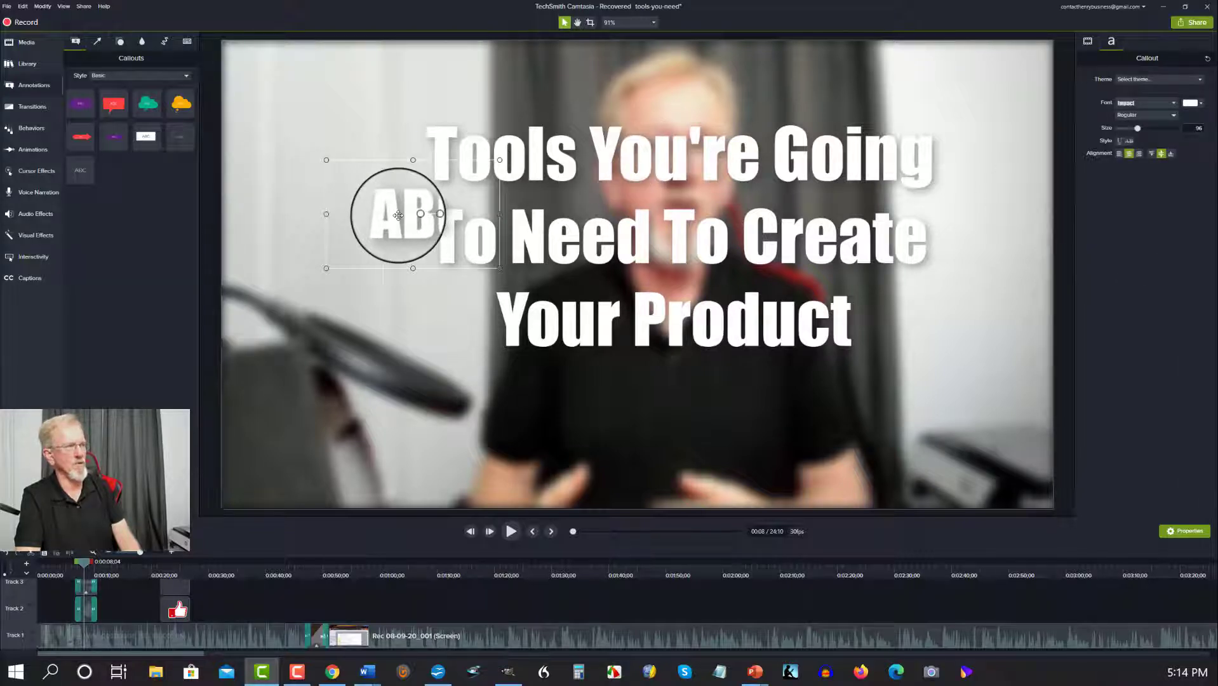
Move the trial text callout slightly and delete it from the canvas.
{"action": "left_click_drag", "start_coordinate": [397, 215], "coordinate": [414, 238]}
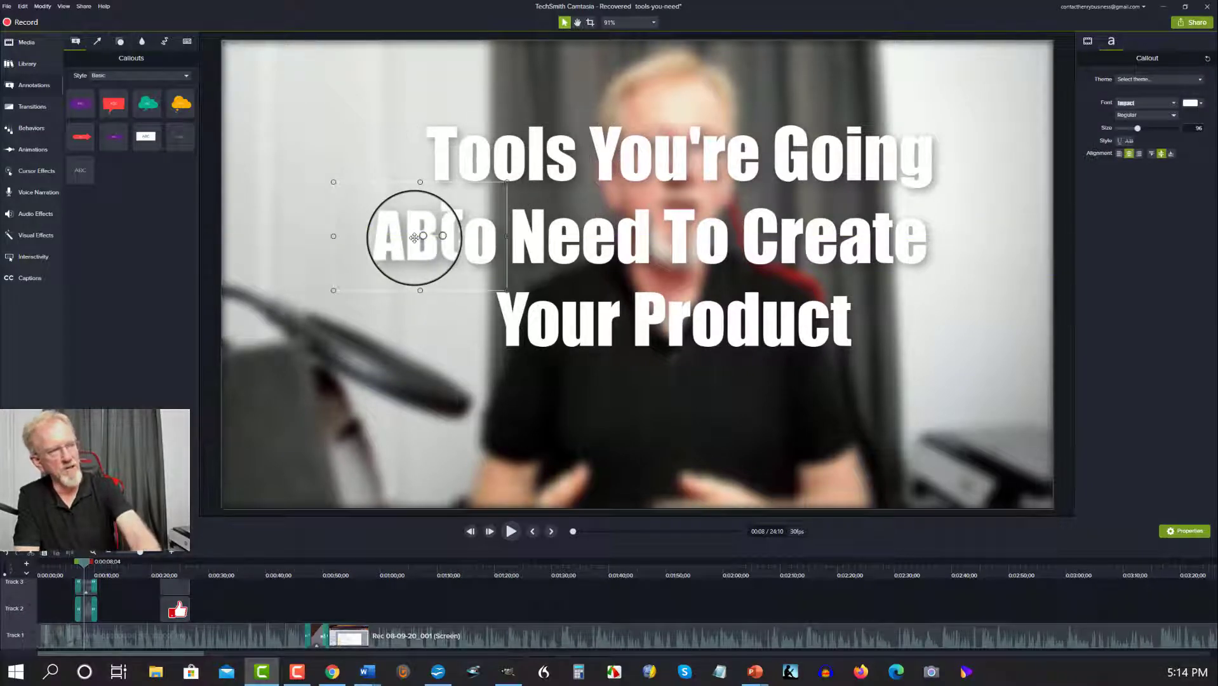
{"action": "key", "text": "Delete"}
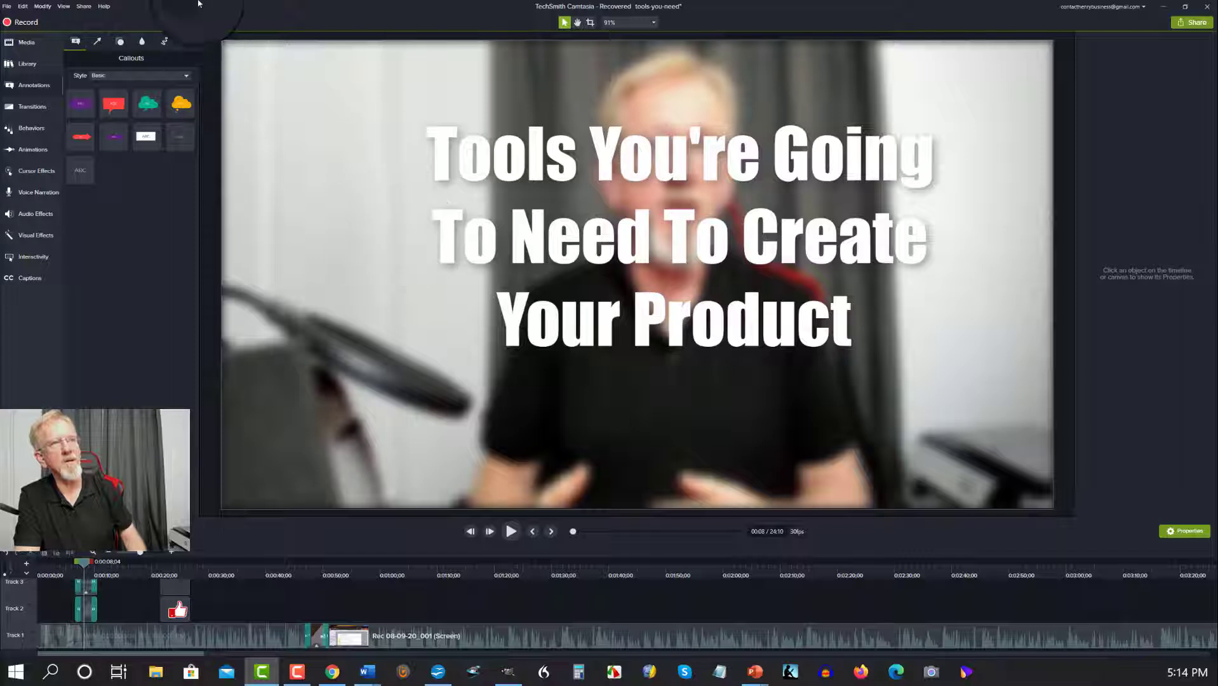
Show the available transitions and inspect the title callout and Blur clips near the start of Tracks 3 and 2.
{"action": "left_click", "coordinate": [22, 108]}
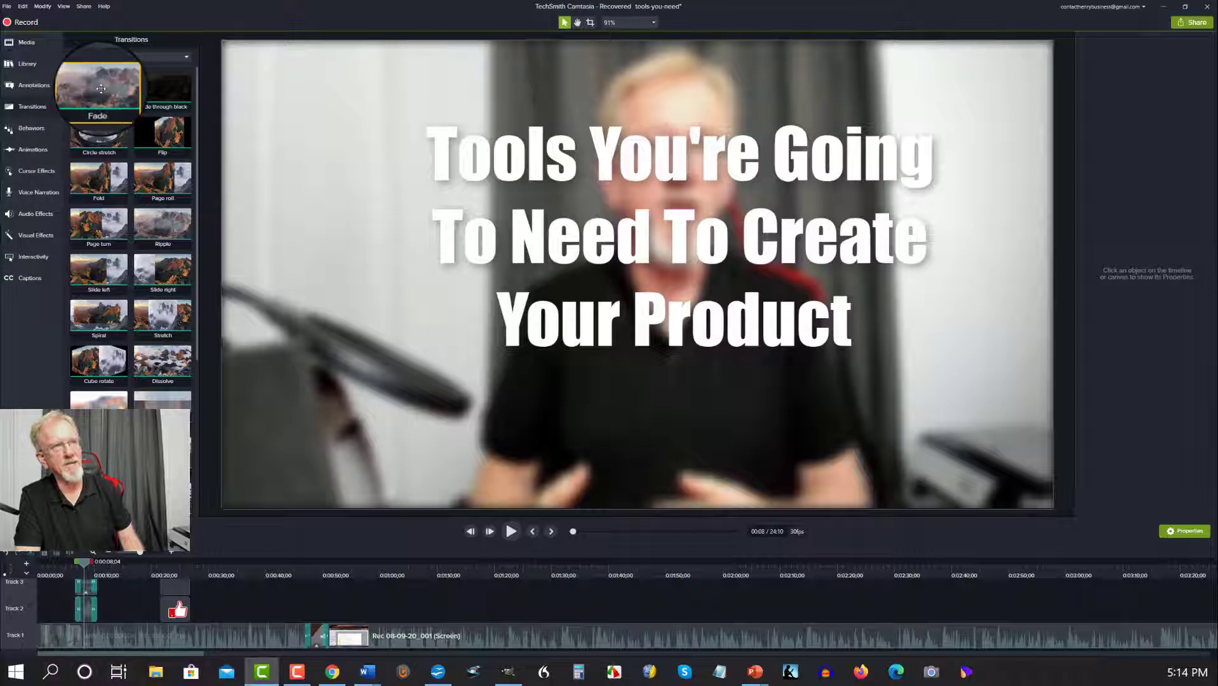
{"action": "scroll", "coordinate": [101, 611], "scroll_direction": "up", "scroll_amount": 2}
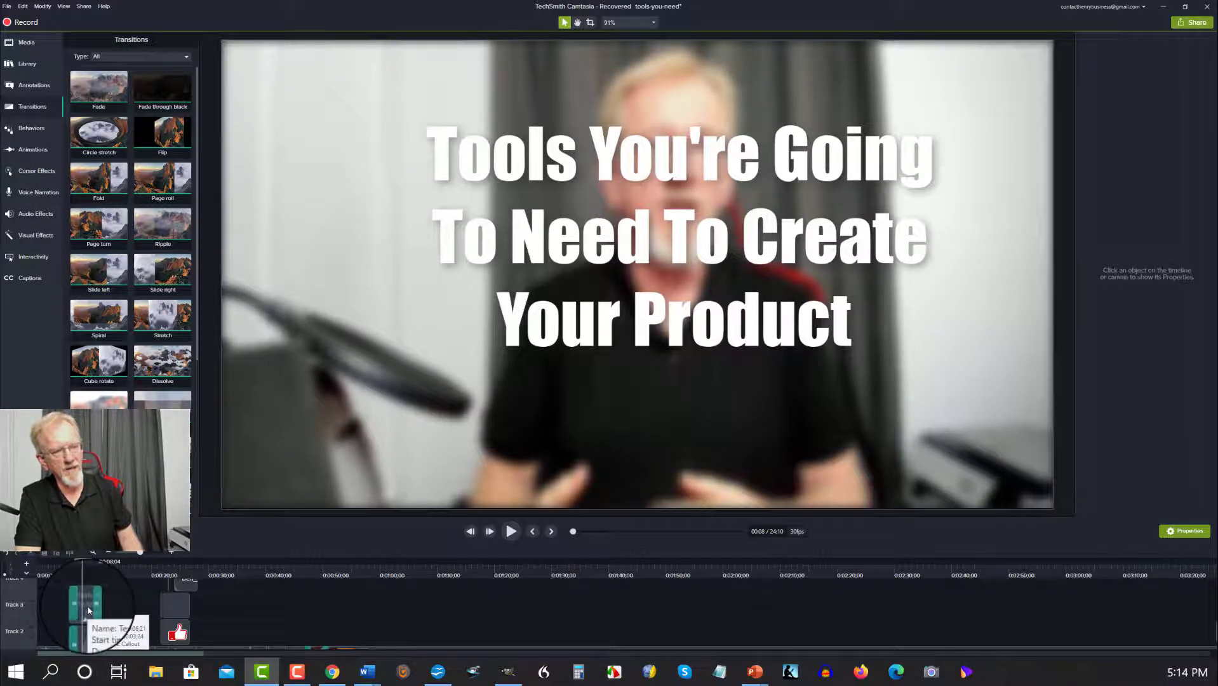
{"action": "left_click", "coordinate": [88, 611]}
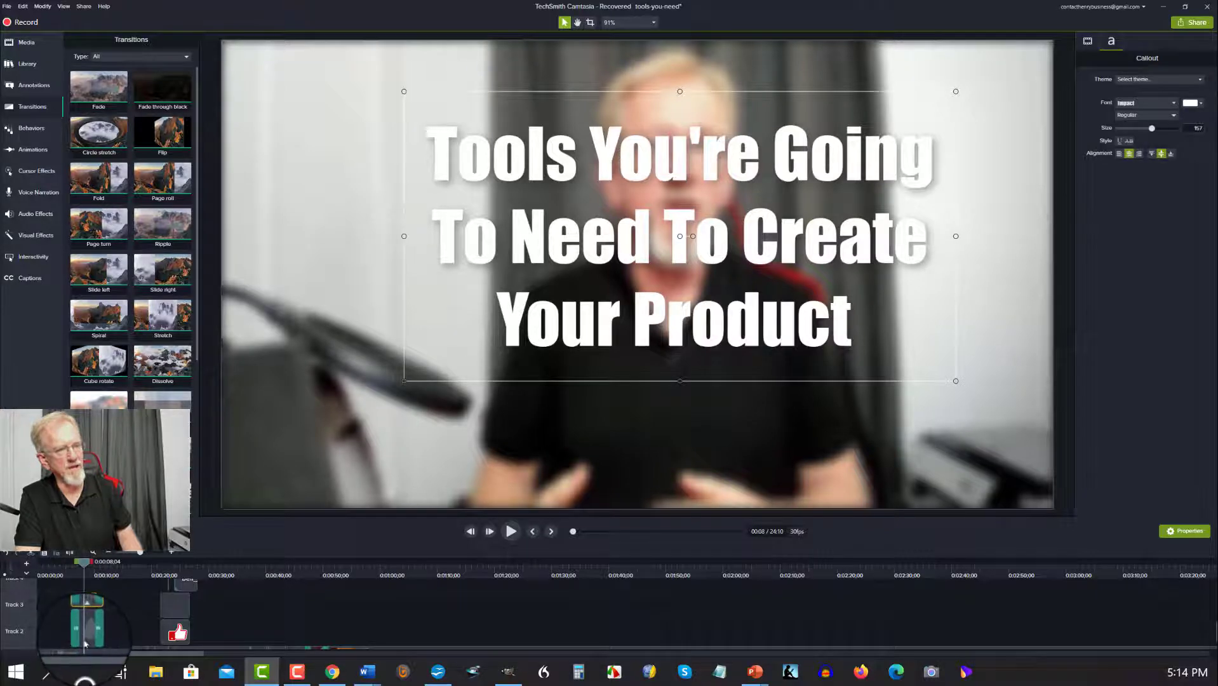
{"action": "left_click", "coordinate": [88, 635]}
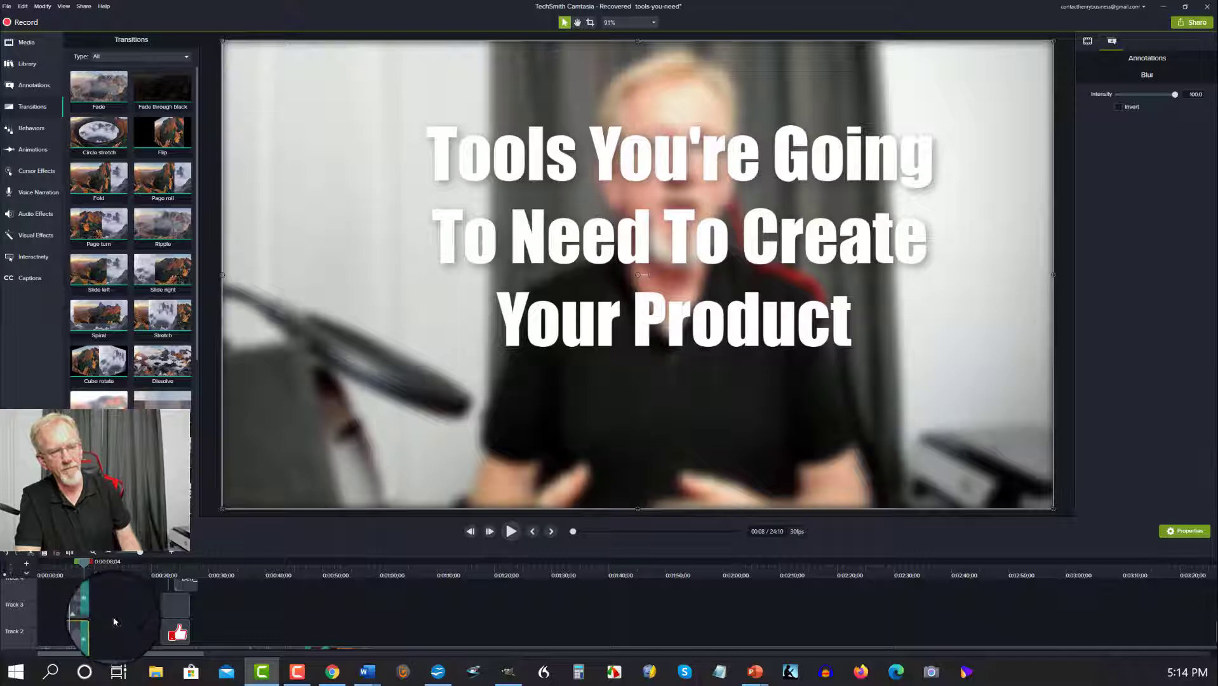
Preview the section from about 21 seconds with the thumbs-up and subscribe graphics, and select the subscribe clip on Track 3.
{"action": "left_click_drag", "start_coordinate": [83, 565], "coordinate": [158, 577]}
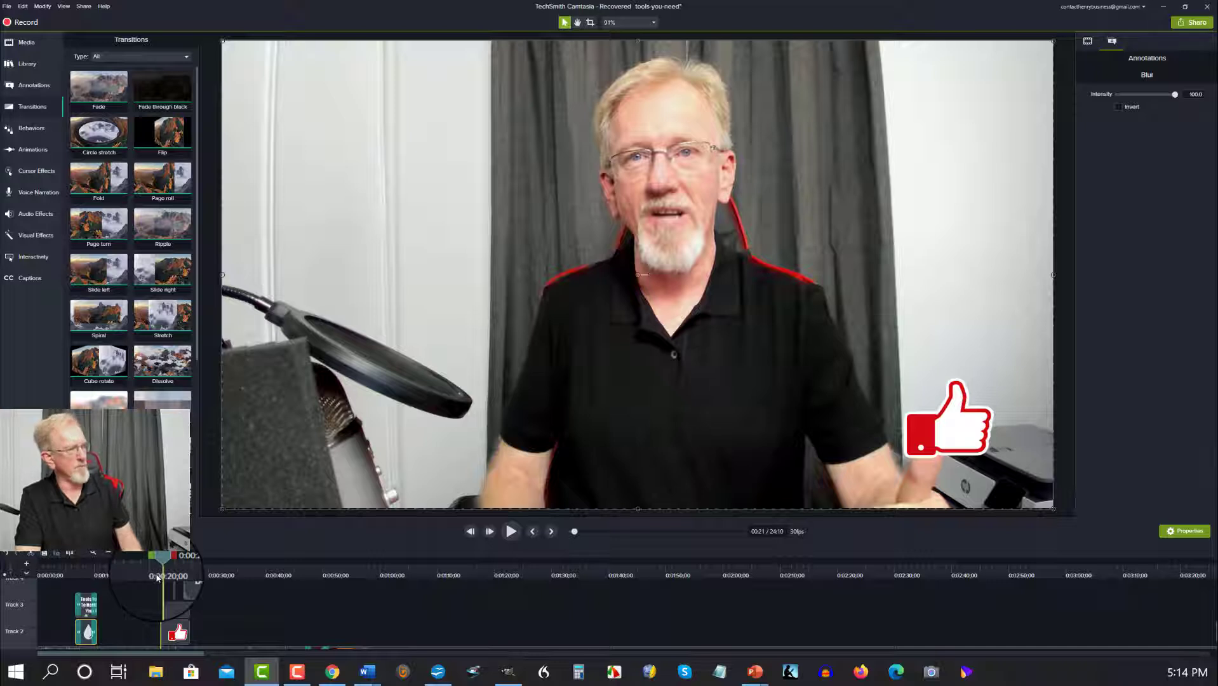
{"action": "left_click", "coordinate": [510, 534]}
{"action": "left_click", "coordinate": [509, 534]}
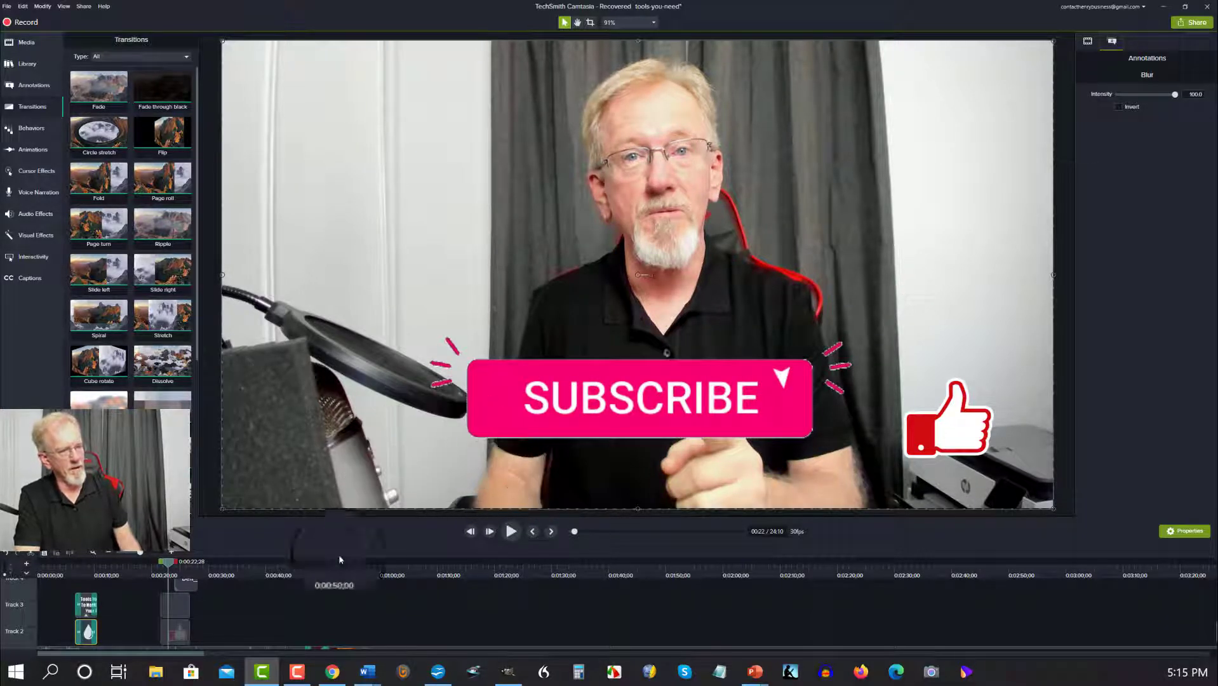
{"action": "left_click", "coordinate": [183, 610]}
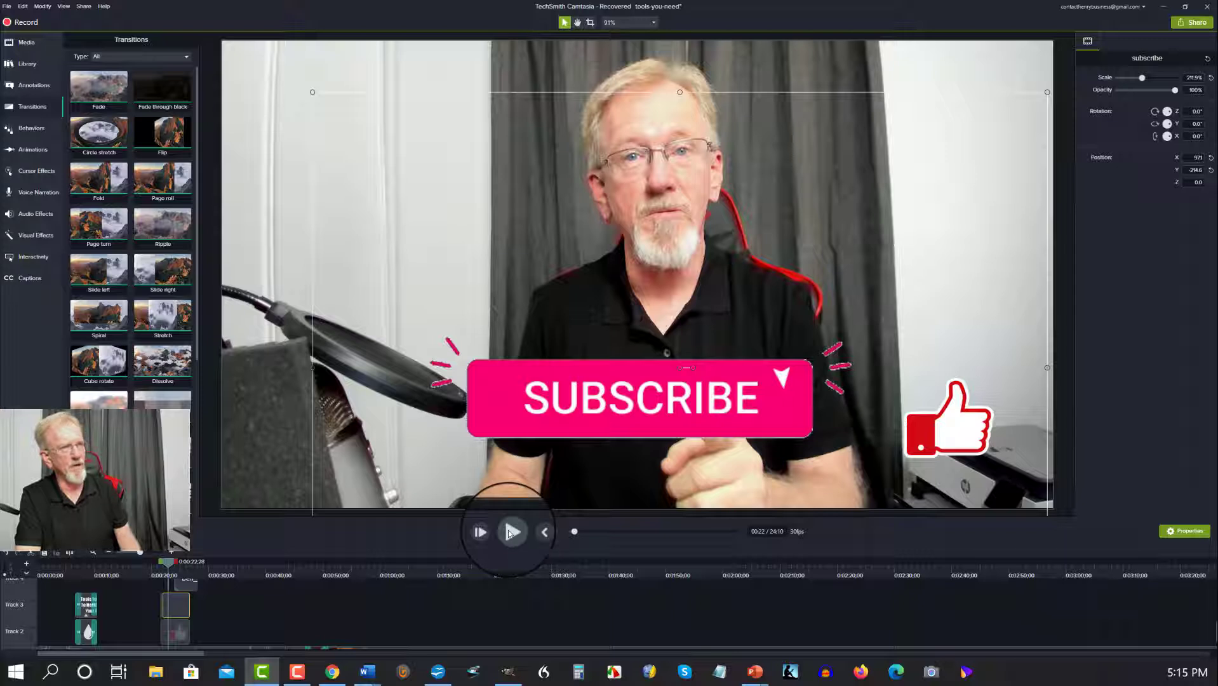
Show the imported media and replay the thumbs-up and subscribe section from about 19 to 28 seconds.
{"action": "left_click", "coordinate": [26, 43]}
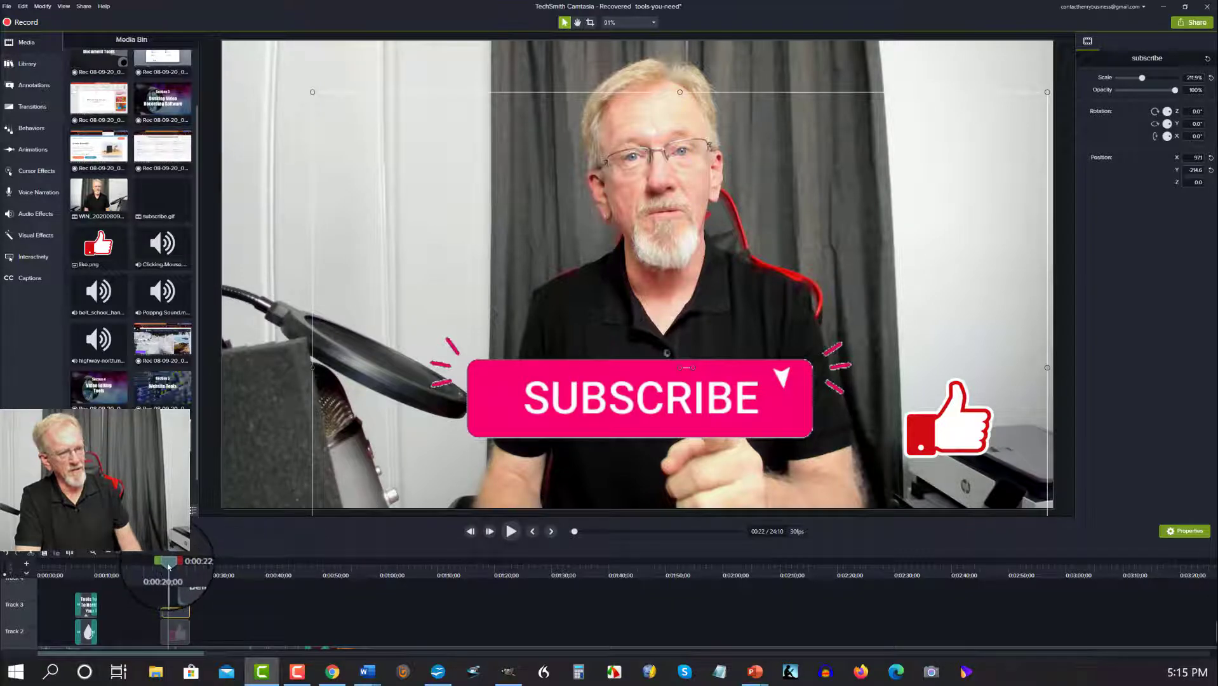
{"action": "left_click_drag", "start_coordinate": [167, 562], "coordinate": [148, 563]}
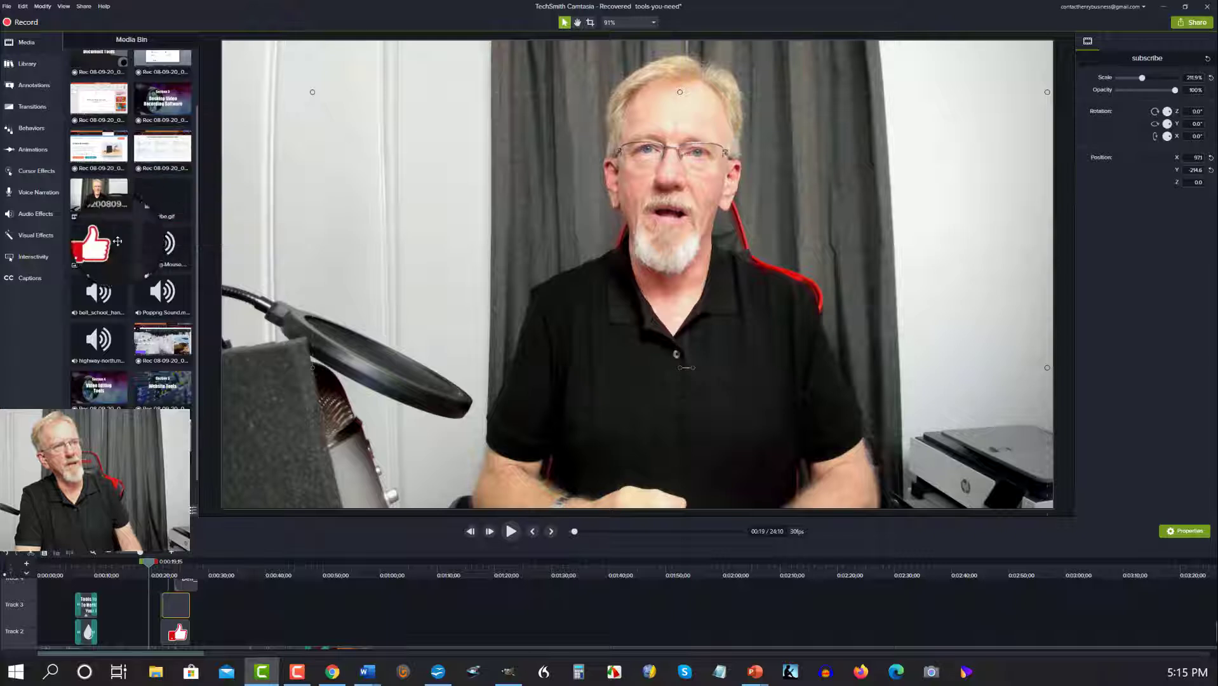
{"action": "left_click", "coordinate": [511, 532]}
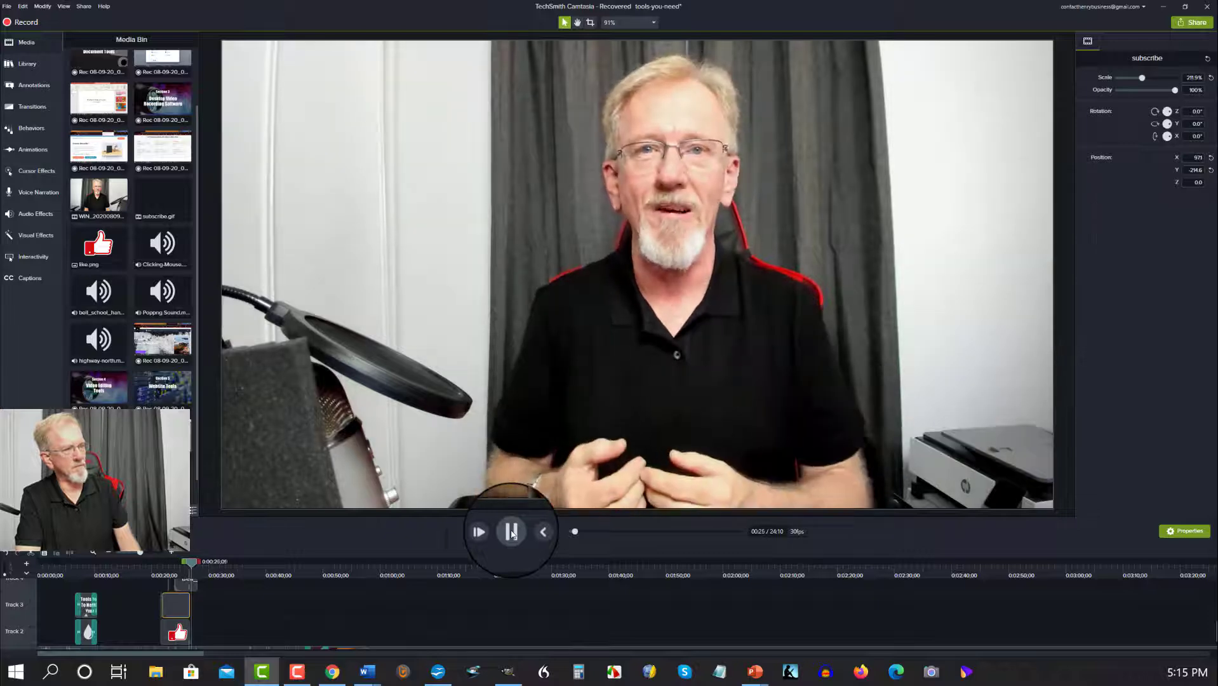
{"action": "left_click", "coordinate": [512, 533]}
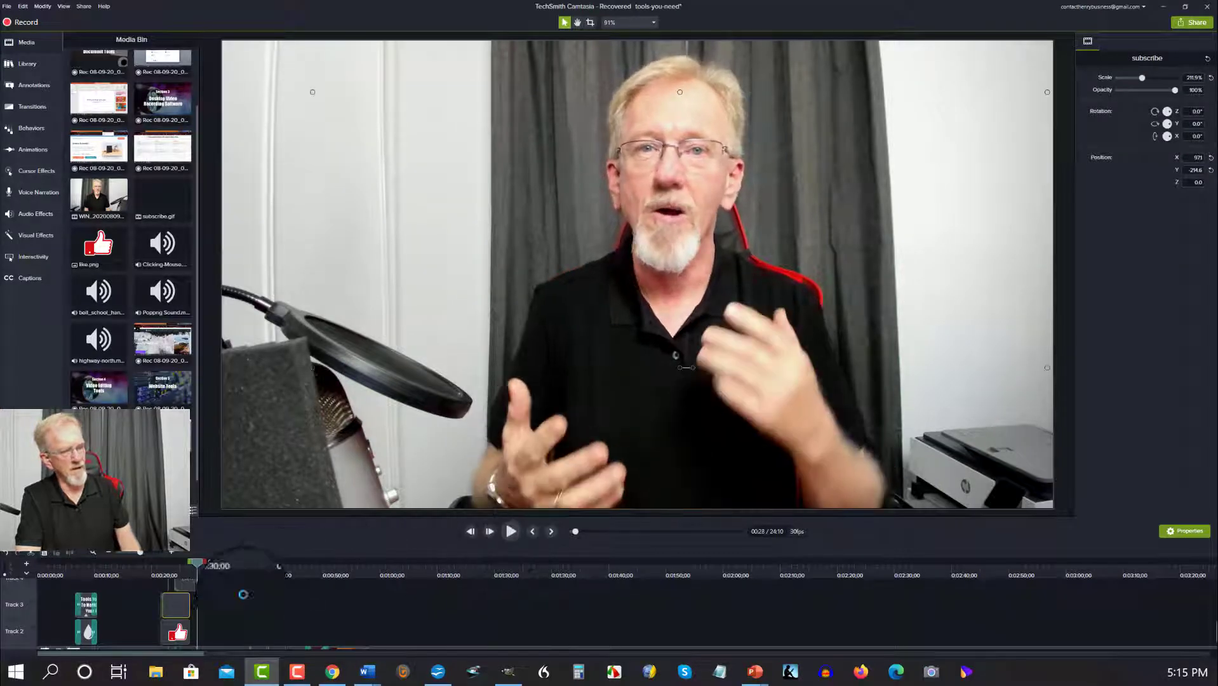
Return the playhead to about 19 seconds and inspect the popping sound and subscribe clips on Track 3.
{"action": "scroll", "coordinate": [223, 605], "scroll_direction": "up", "scroll_amount": 1}
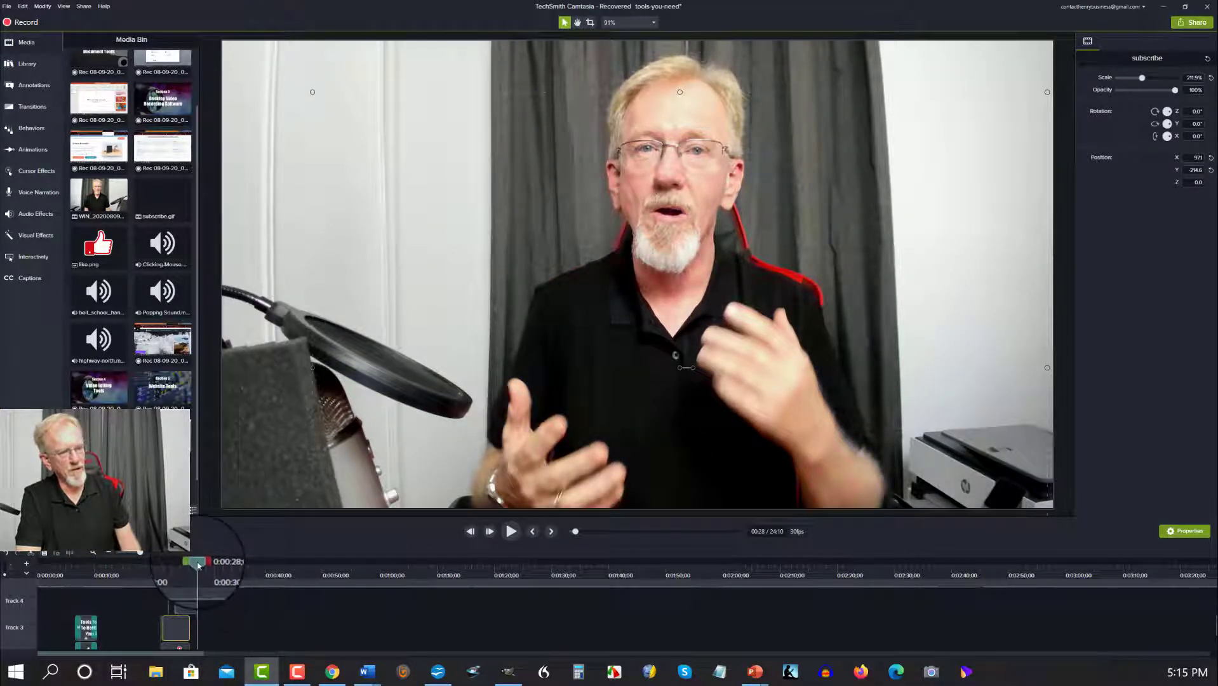
{"action": "left_click_drag", "start_coordinate": [198, 566], "coordinate": [149, 564]}
{"action": "scroll", "coordinate": [229, 603], "scroll_direction": "down", "scroll_amount": 1}
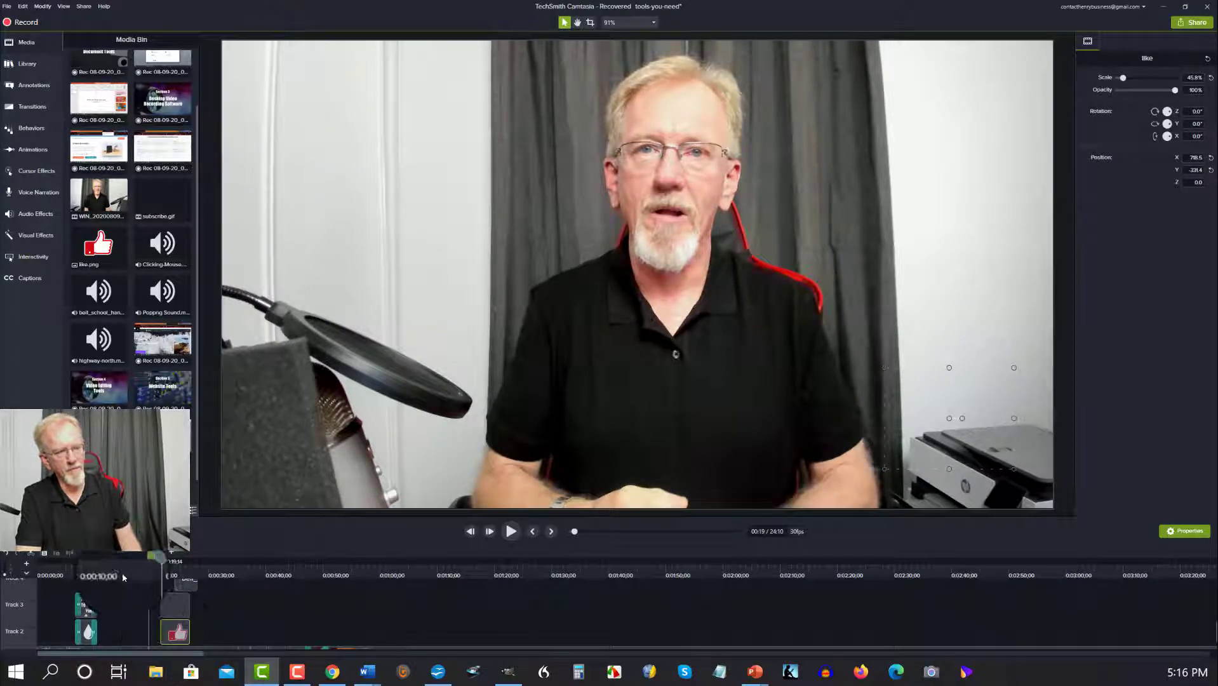
{"action": "left_click_drag", "start_coordinate": [140, 553], "coordinate": [144, 561]}
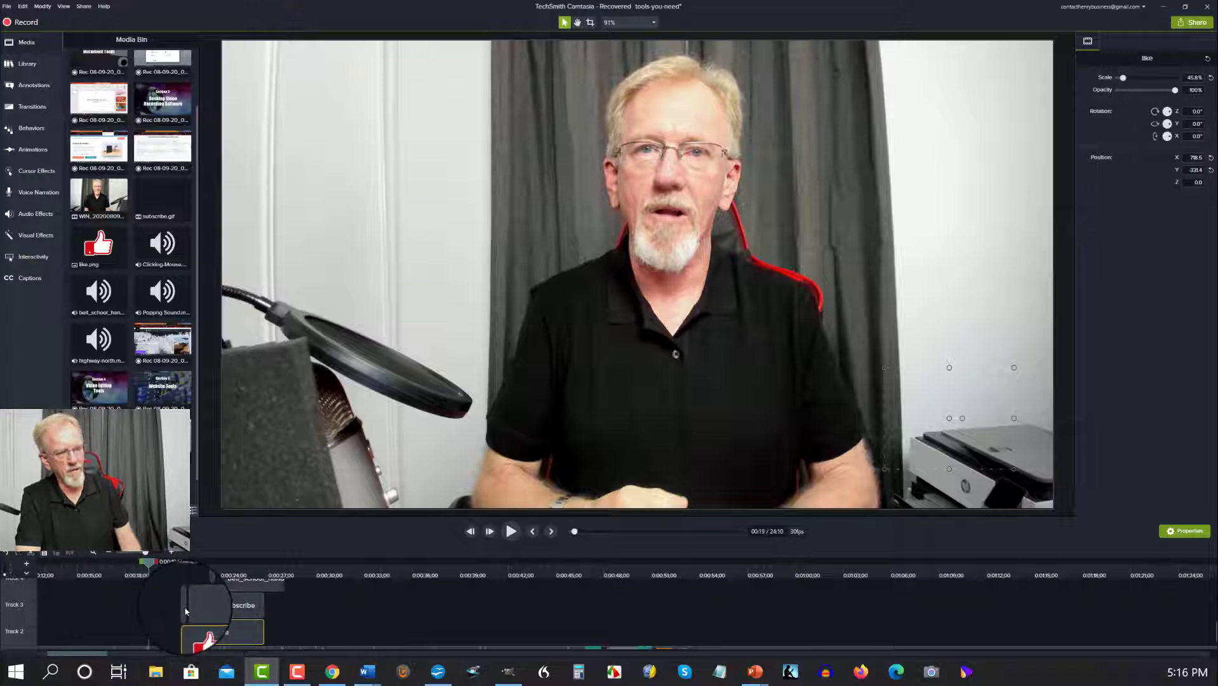
{"action": "left_click", "coordinate": [184, 609]}
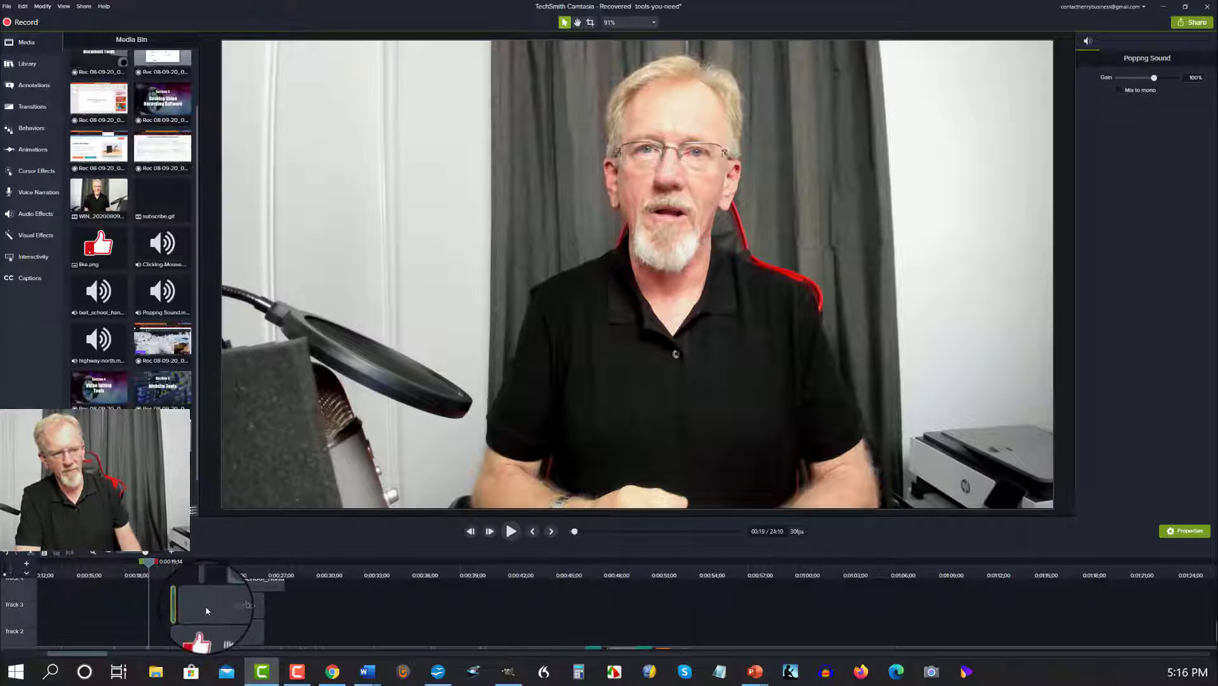
{"action": "left_click", "coordinate": [205, 609]}
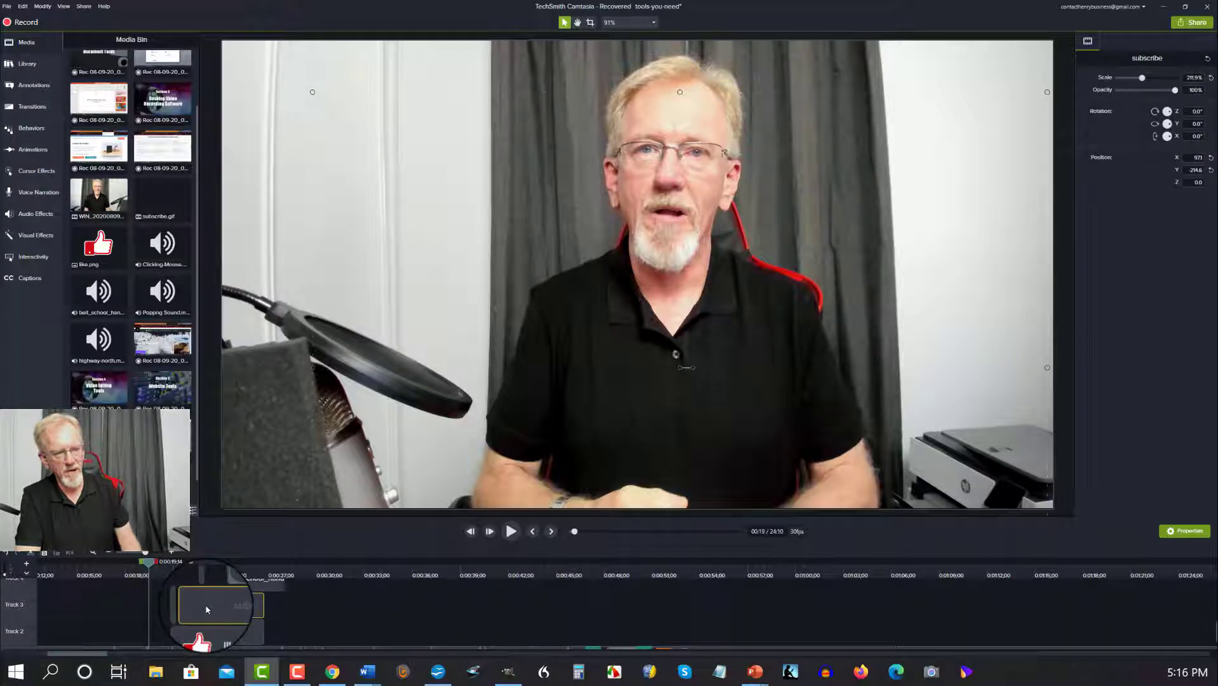